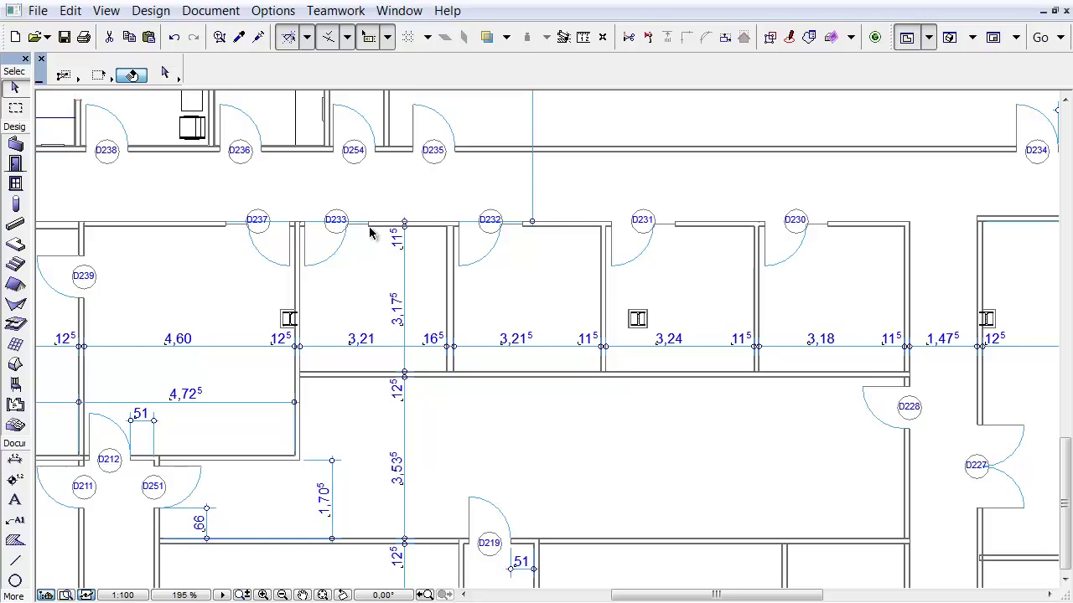
Add a new Revision mark-up entry named 'Mark-Up' under the 2 floor view.
left_click(219, 17)
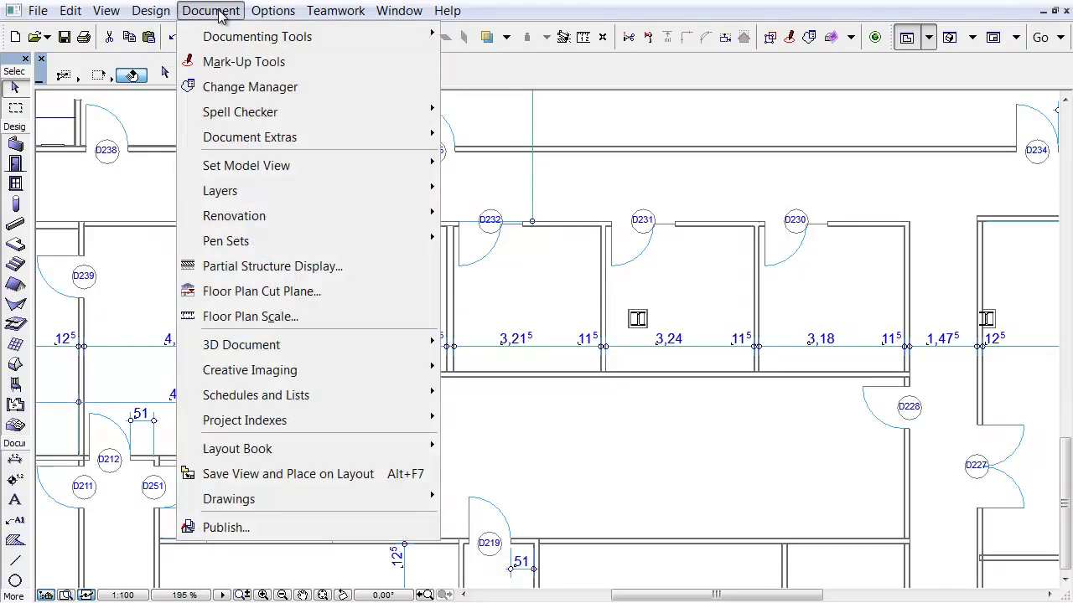
left_click(301, 68)
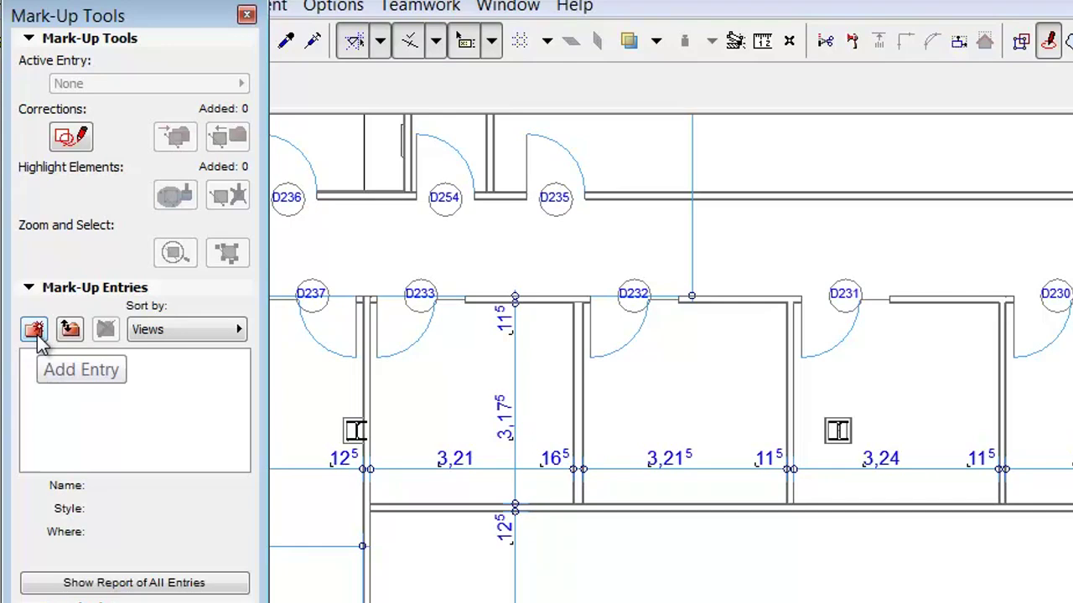
left_click(57, 245)
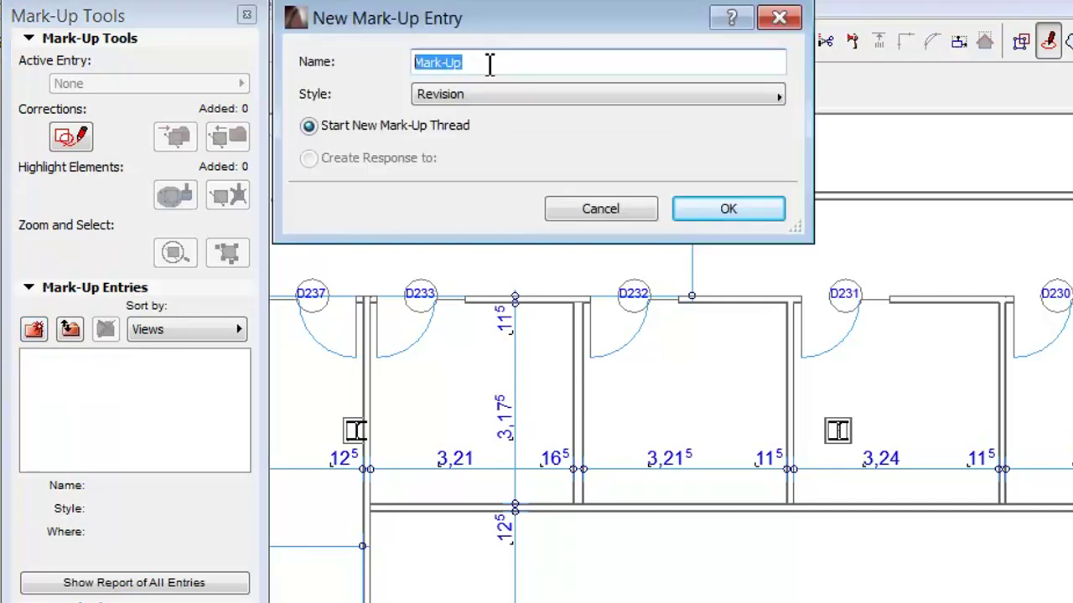
left_click(689, 64)
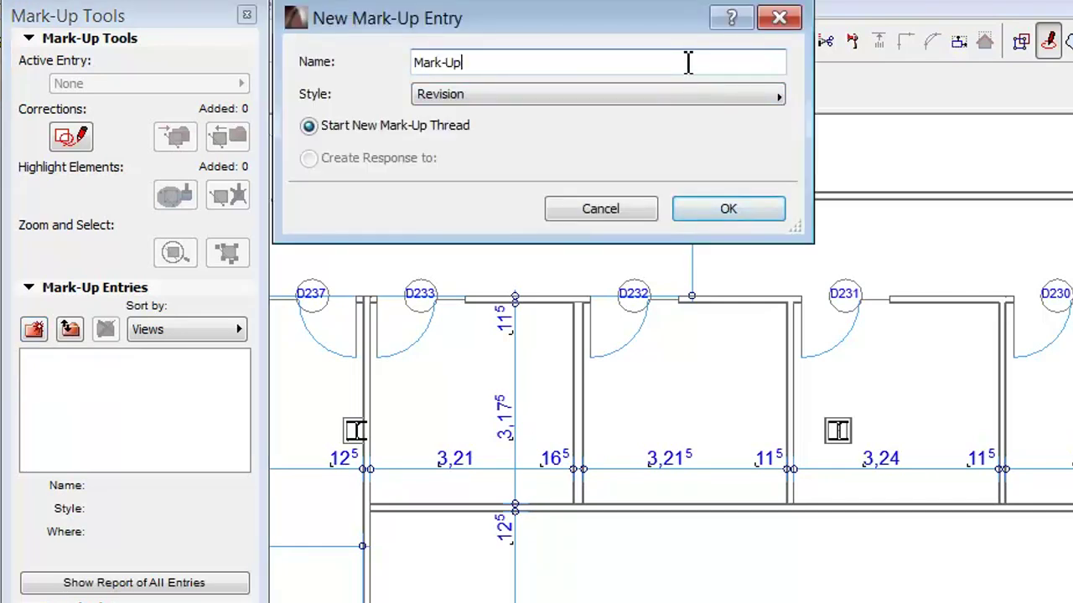
left_click(757, 214)
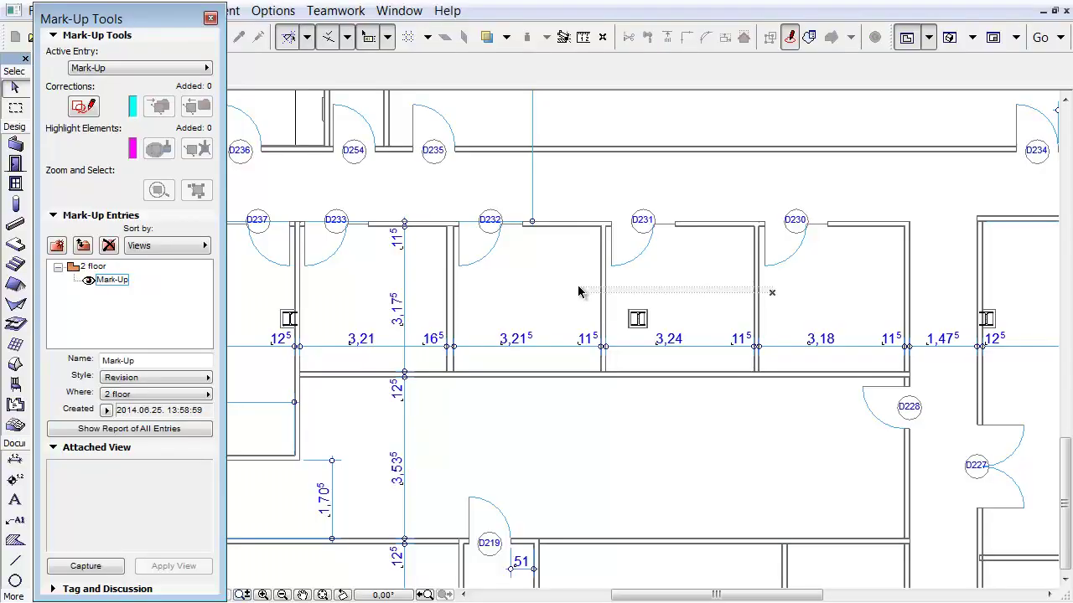
Turn the partition walls left and right of room D231 into Mark-Up corrections.
left_click(756, 293)
left_click(603, 290, "shift")
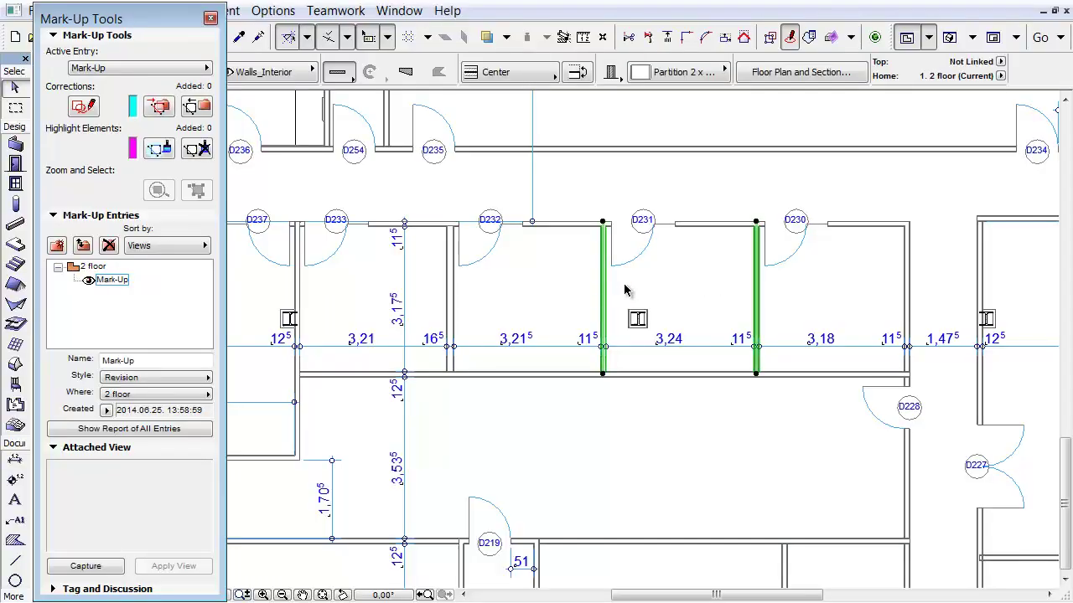
scroll(621, 291, "up", 2)
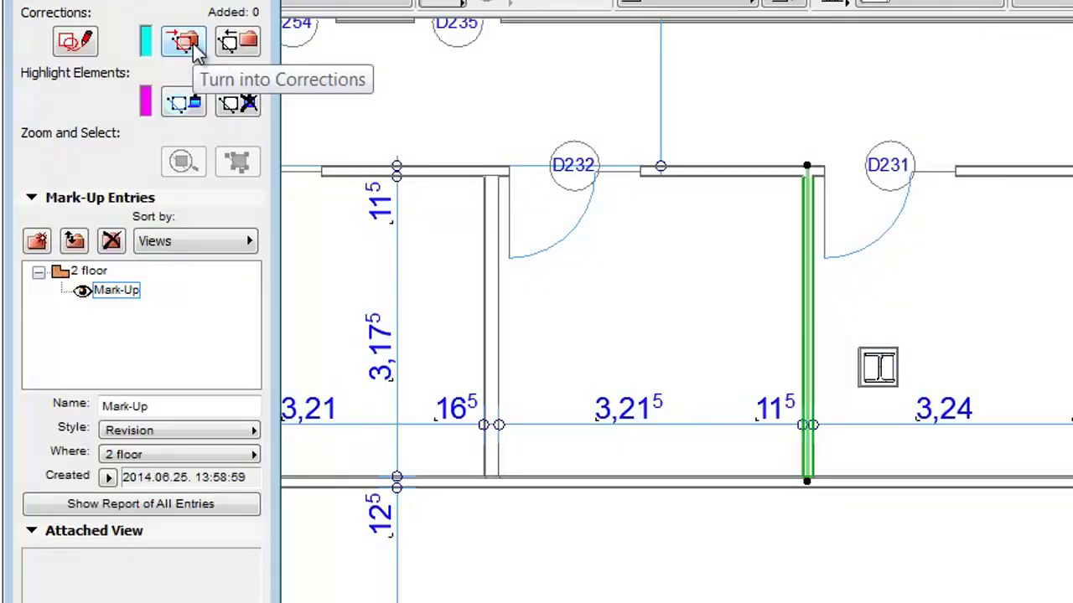
left_click(194, 52)
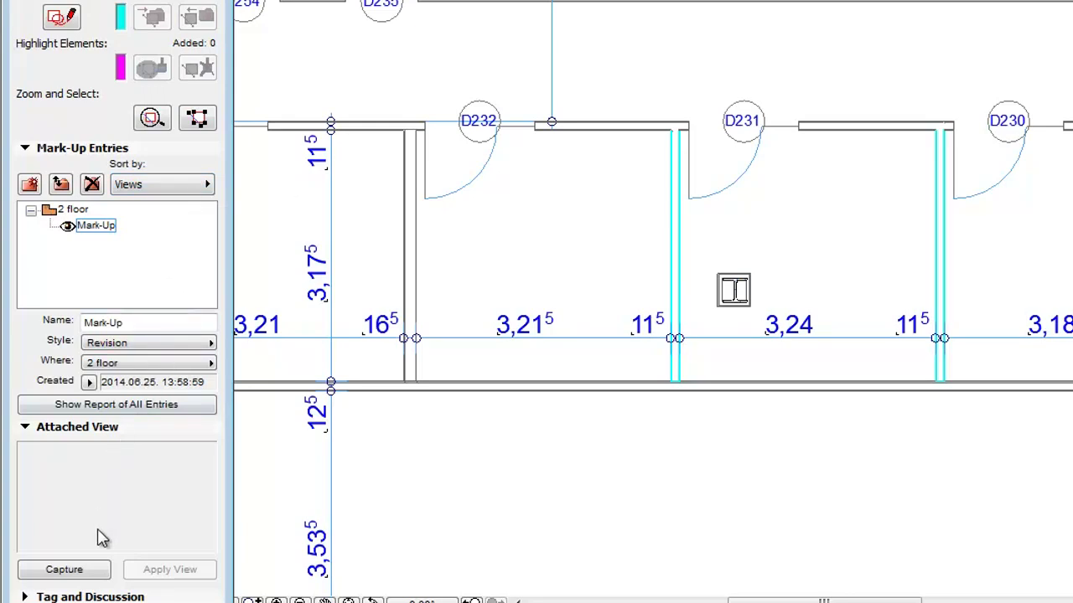
Capture the current floor-plan view as the entry's attached view and collapse that section.
left_click(94, 575)
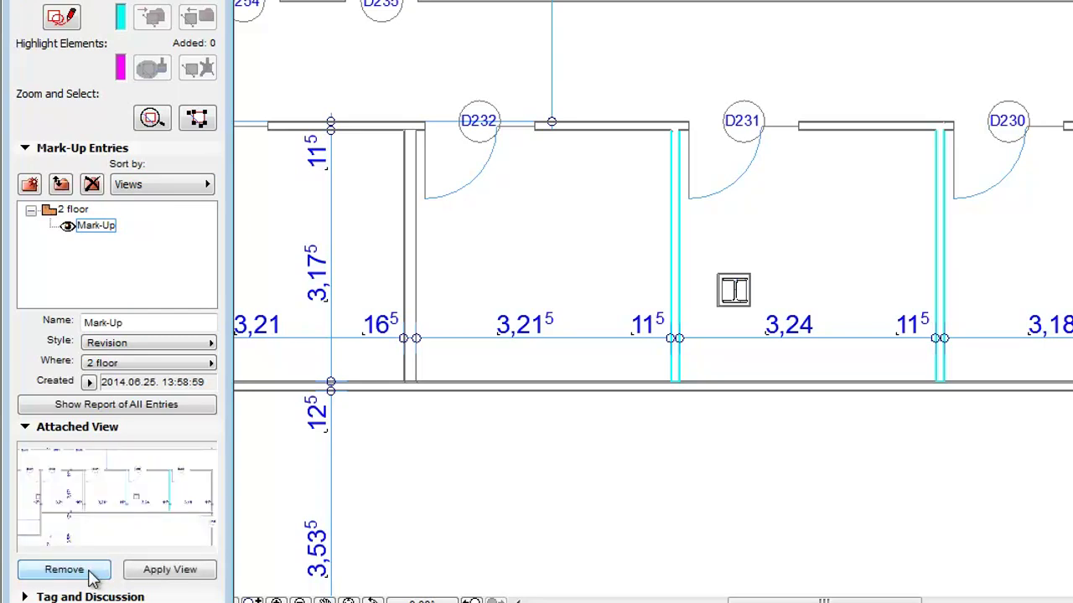
left_click(122, 430)
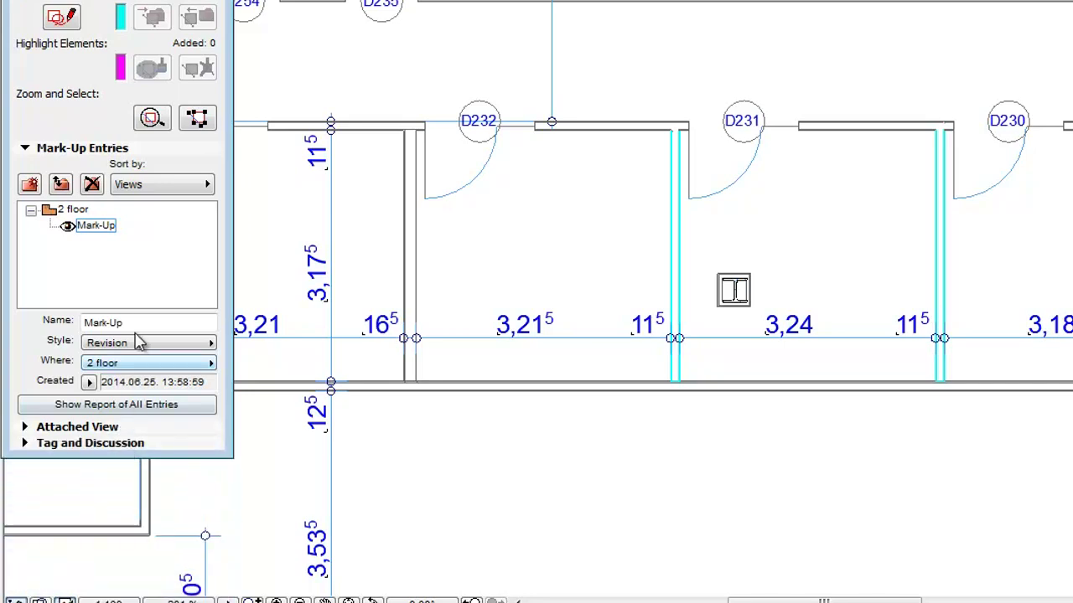
Set the entry's tag text to 'Partitions' and place the tag inside room D231.
left_click(143, 149)
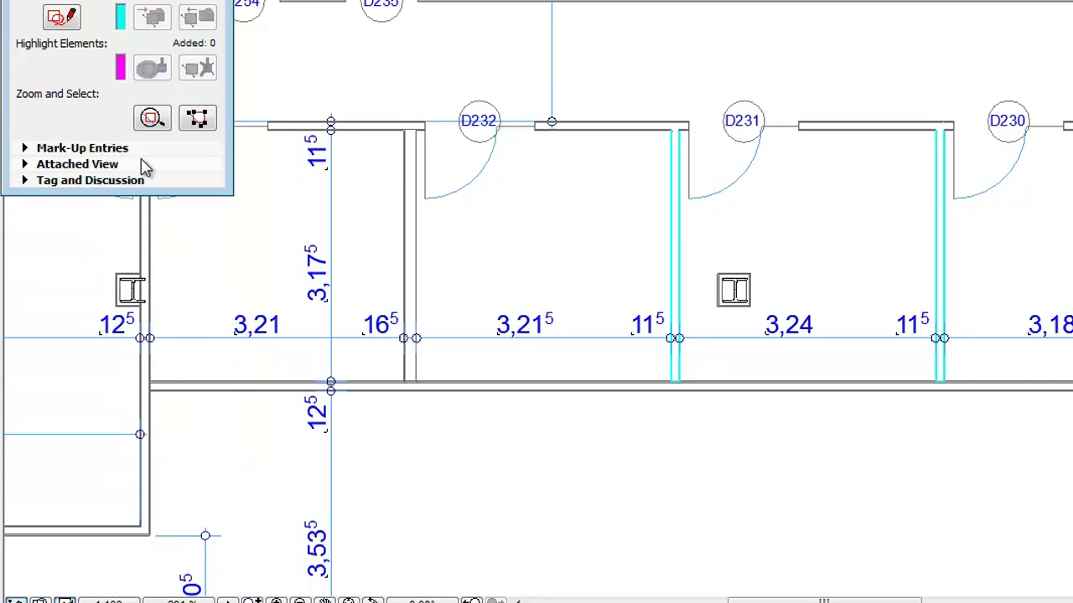
left_click(147, 181)
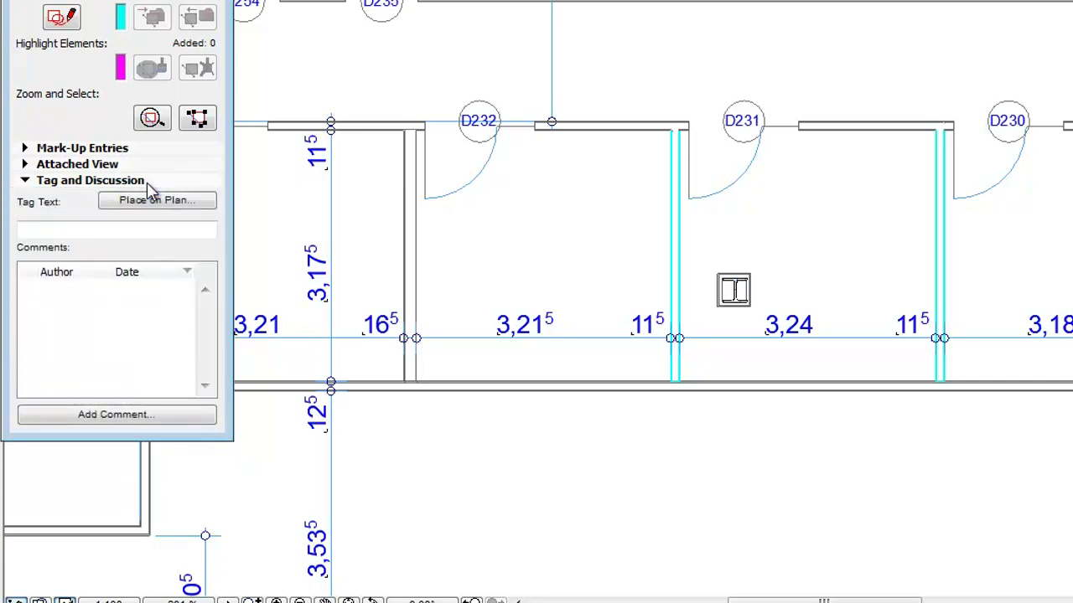
left_click(135, 230)
type("Partitions")
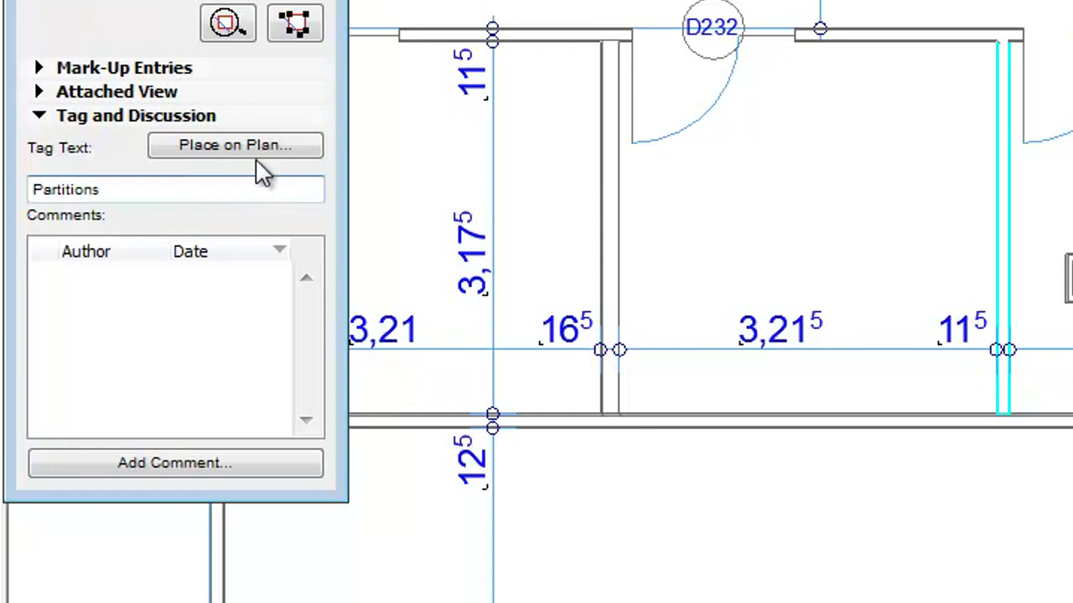
left_click(282, 147)
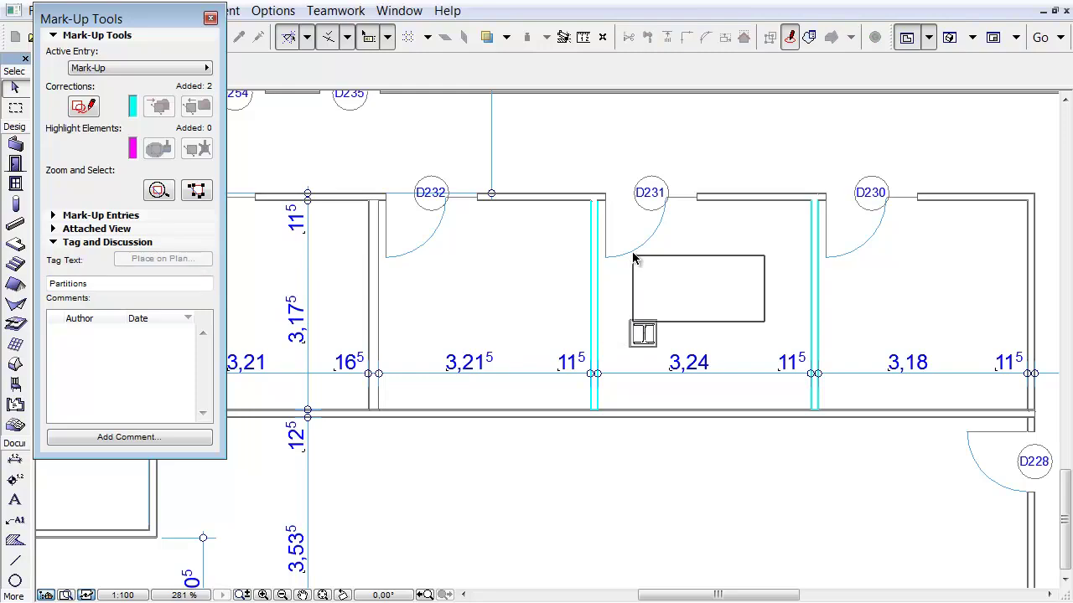
left_click(630, 254)
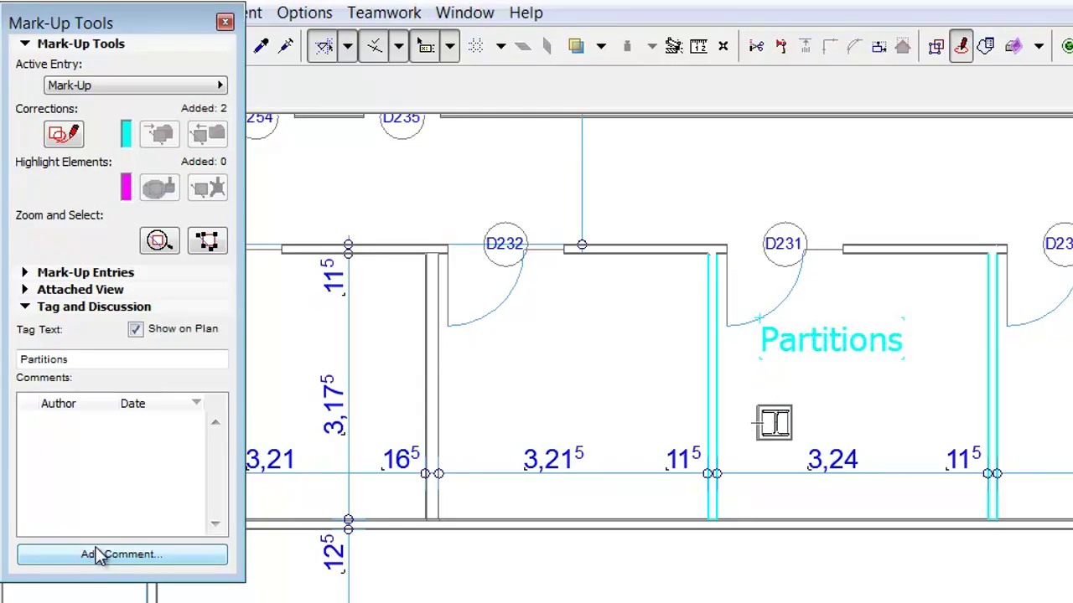
Add a Warning-status comment: 'Change the thickness of these walls to 16,5!'.
left_click(108, 558)
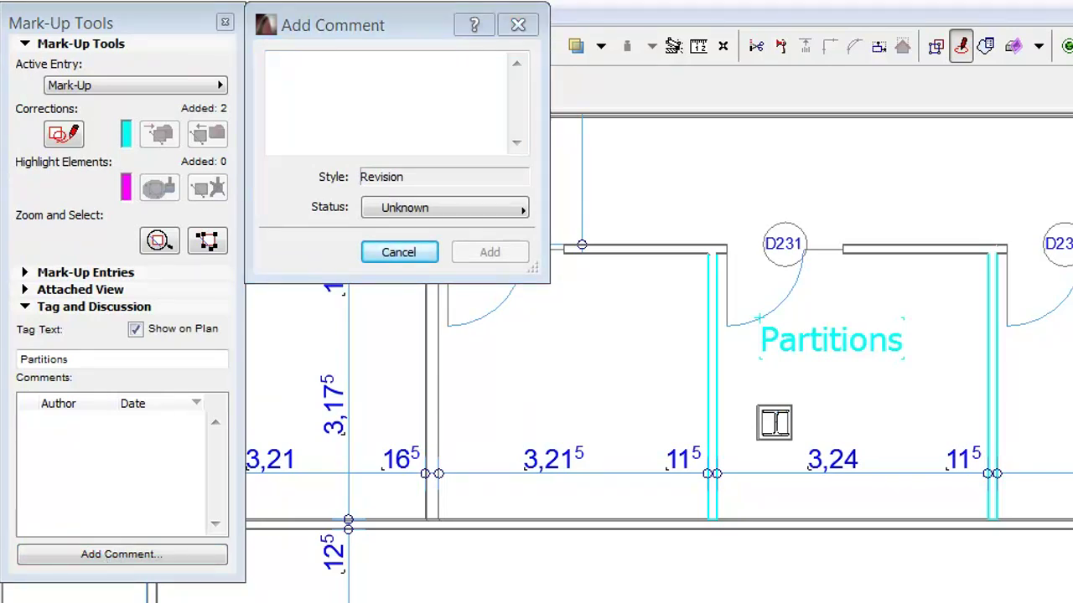
left_click(444, 80)
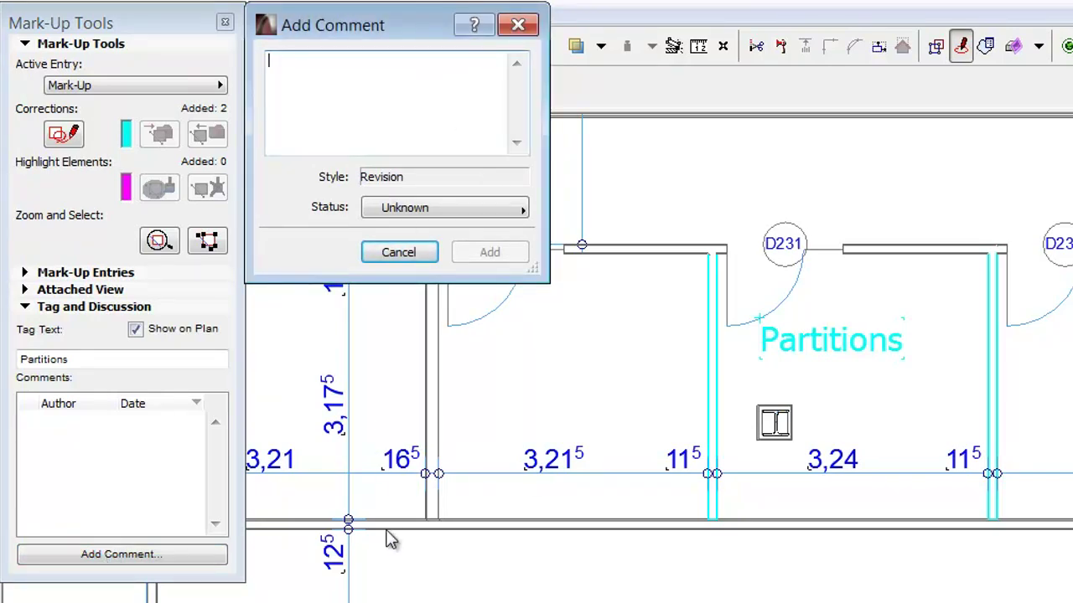
type("Change the thickness of these walls to 16,5!")
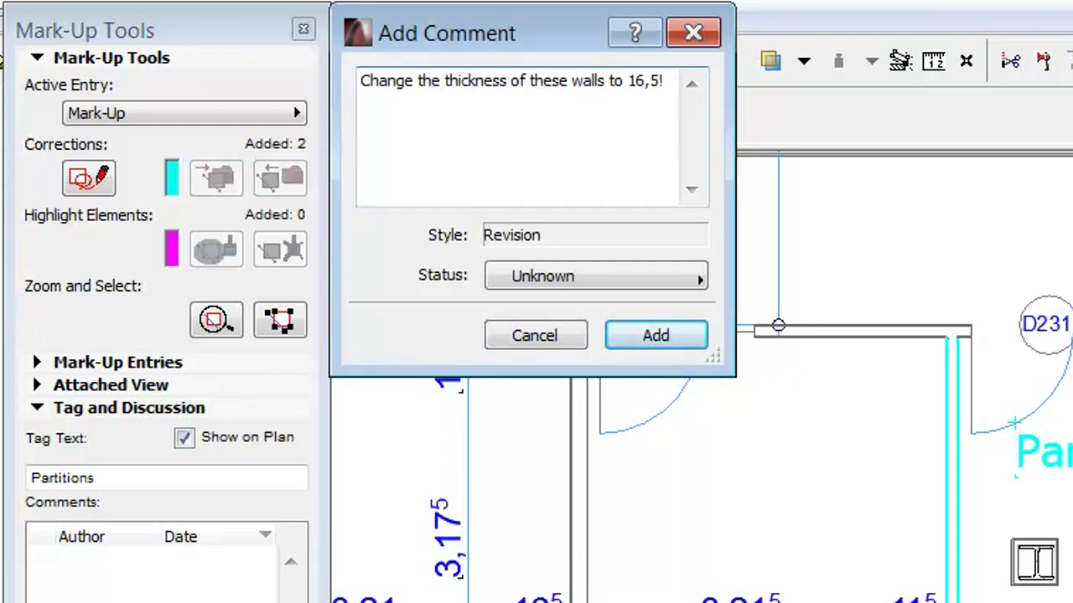
left_click(664, 280)
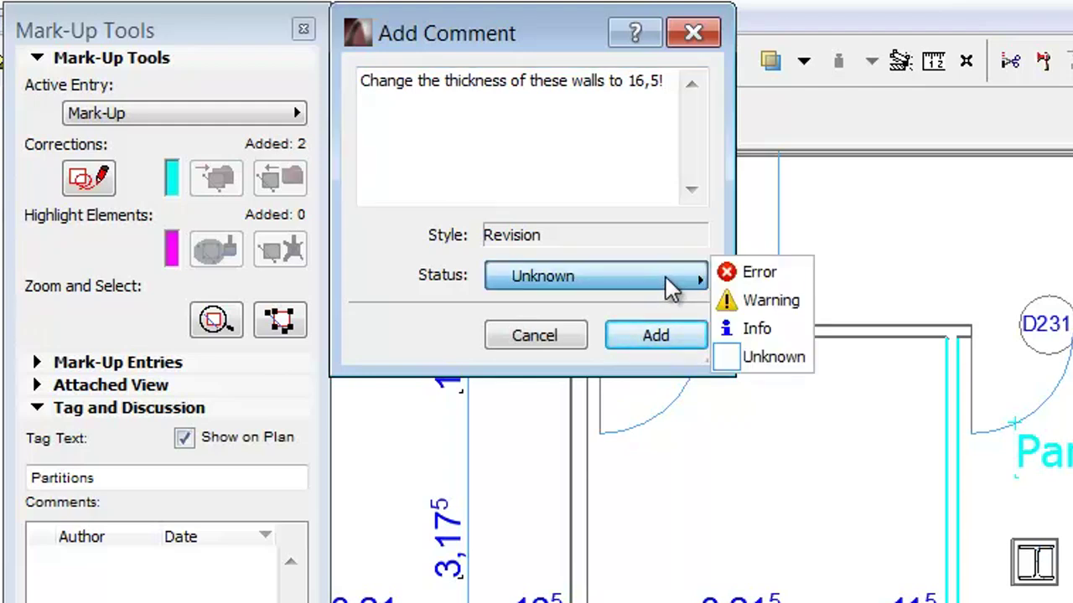
left_click(794, 277)
left_click(792, 302)
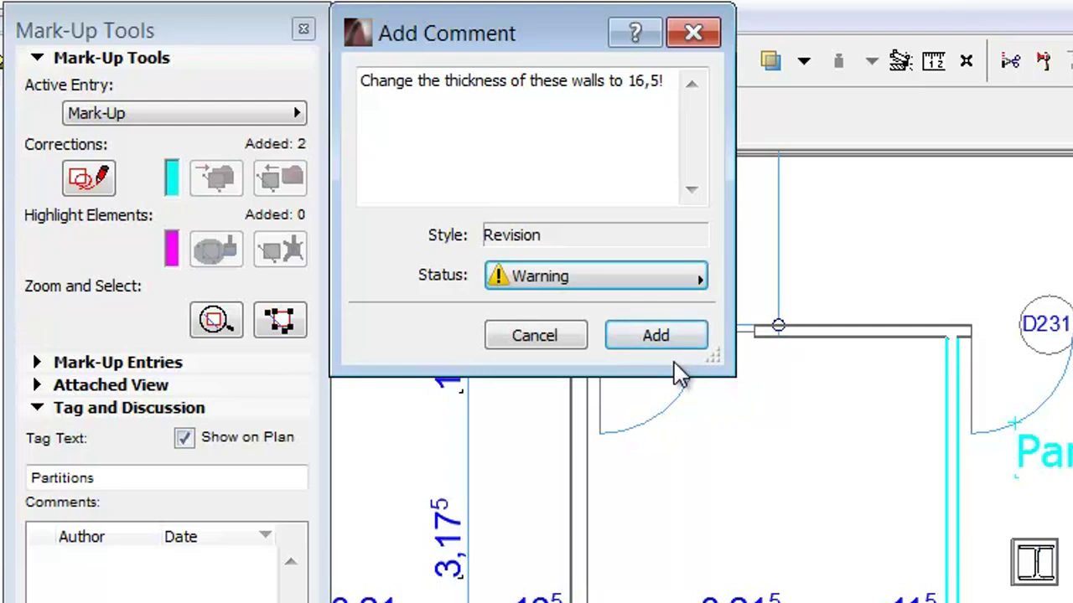
left_click(694, 337)
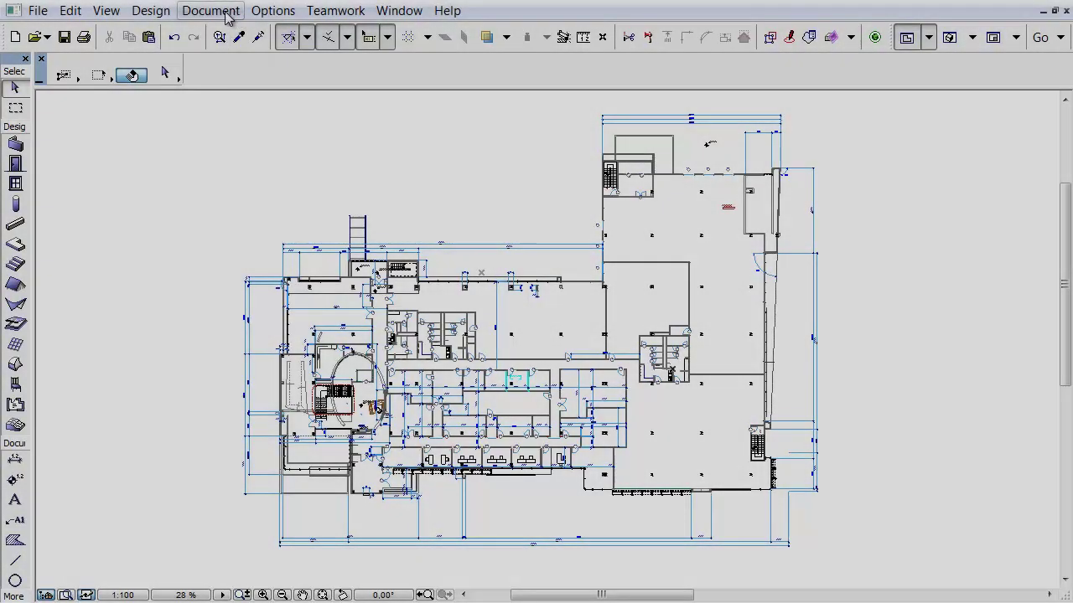
Zoom to the Mark-Up entry's walls and reopen its Warning comment.
left_click(223, 12)
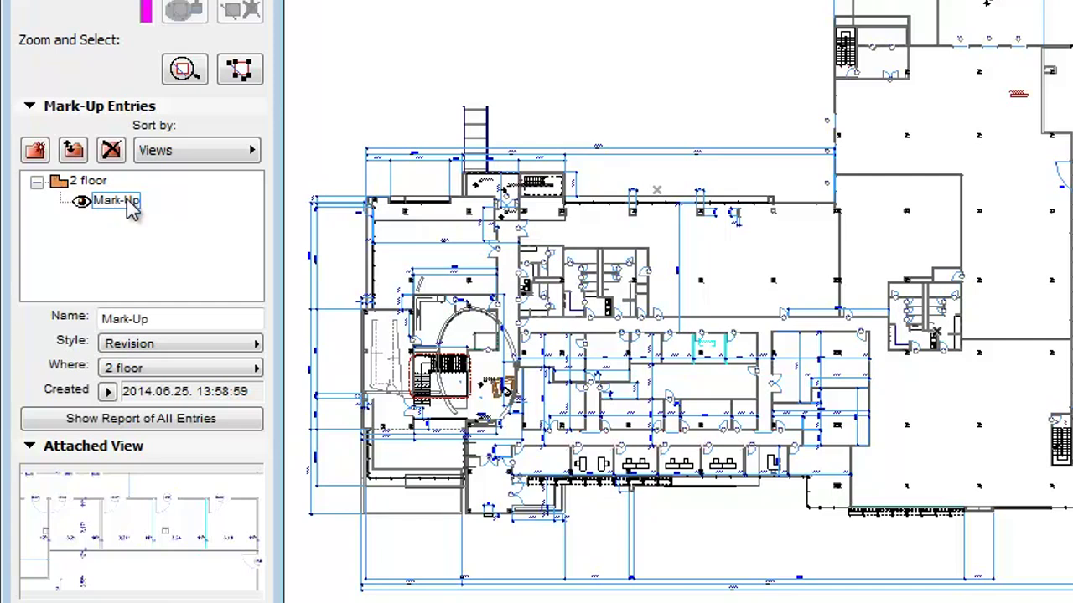
double_click(127, 203)
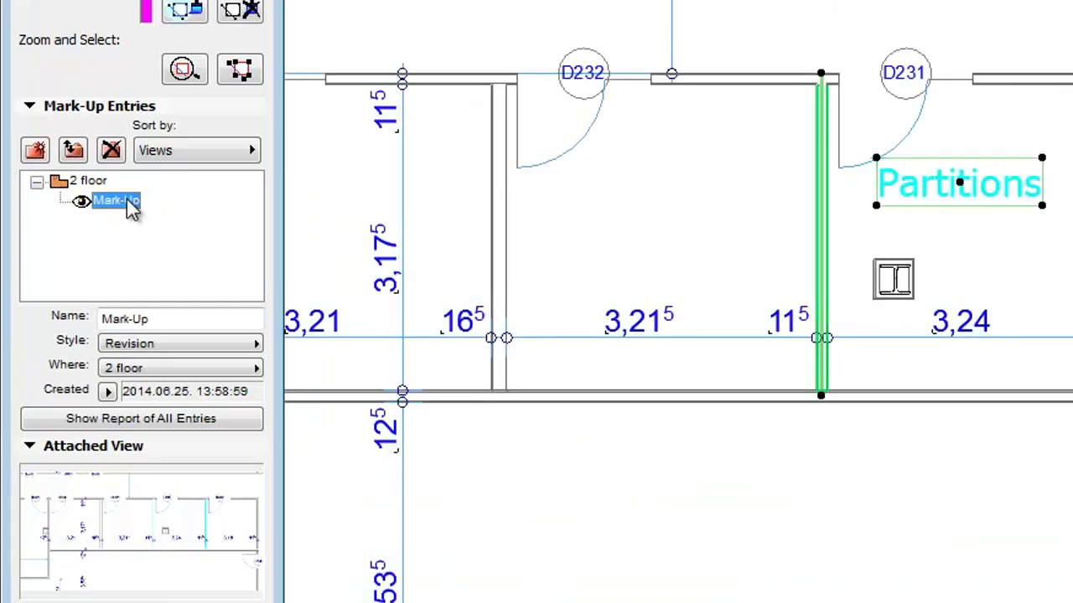
left_click(180, 450)
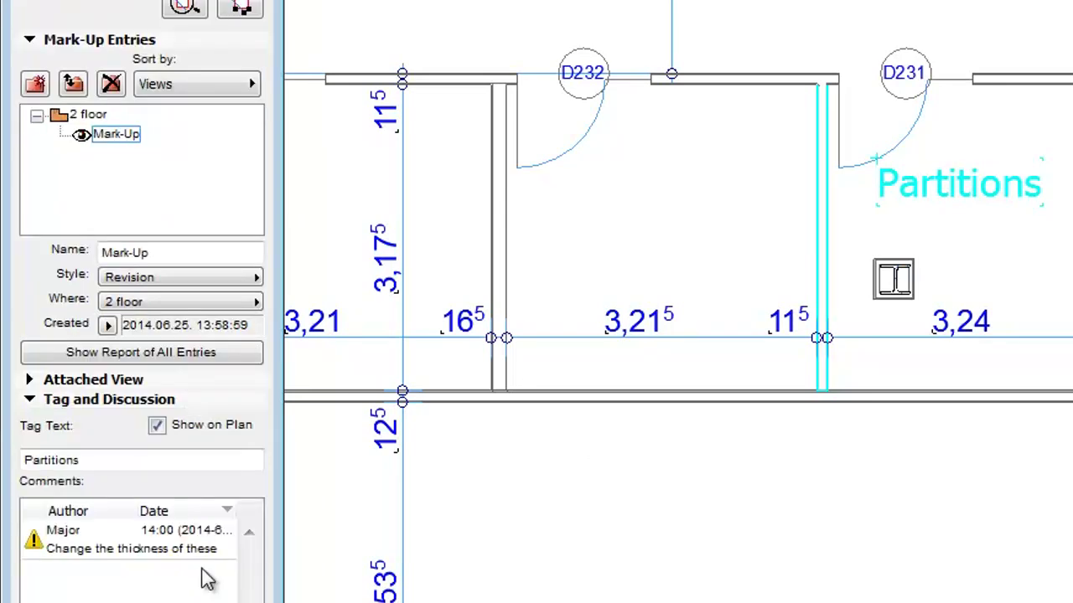
double_click(213, 553)
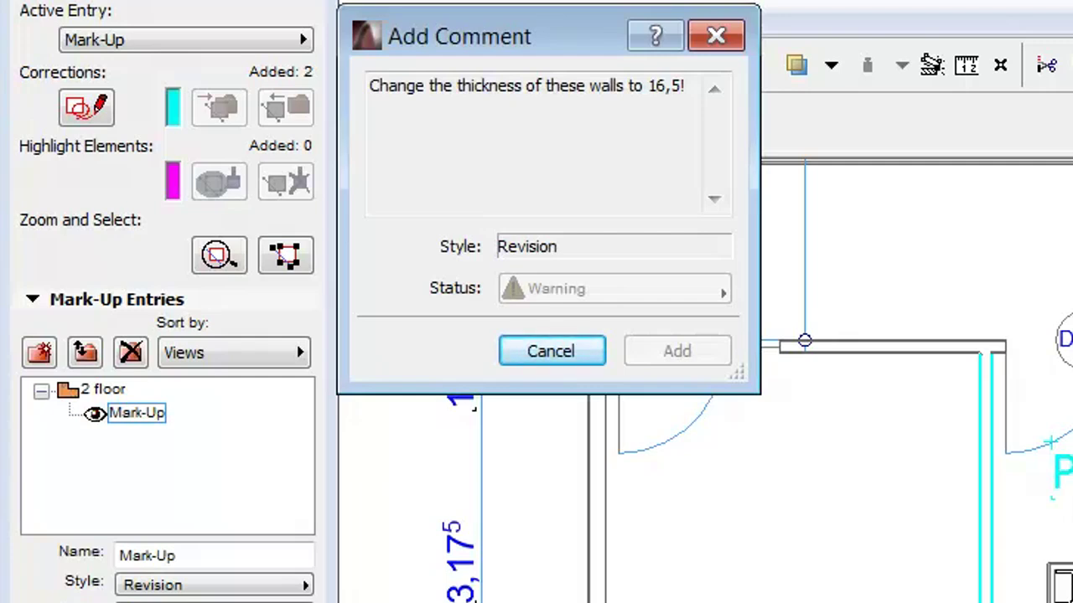
Change both partition walls to the Partition 2 x 6 @ 16"o.c. structure.
left_click(564, 351)
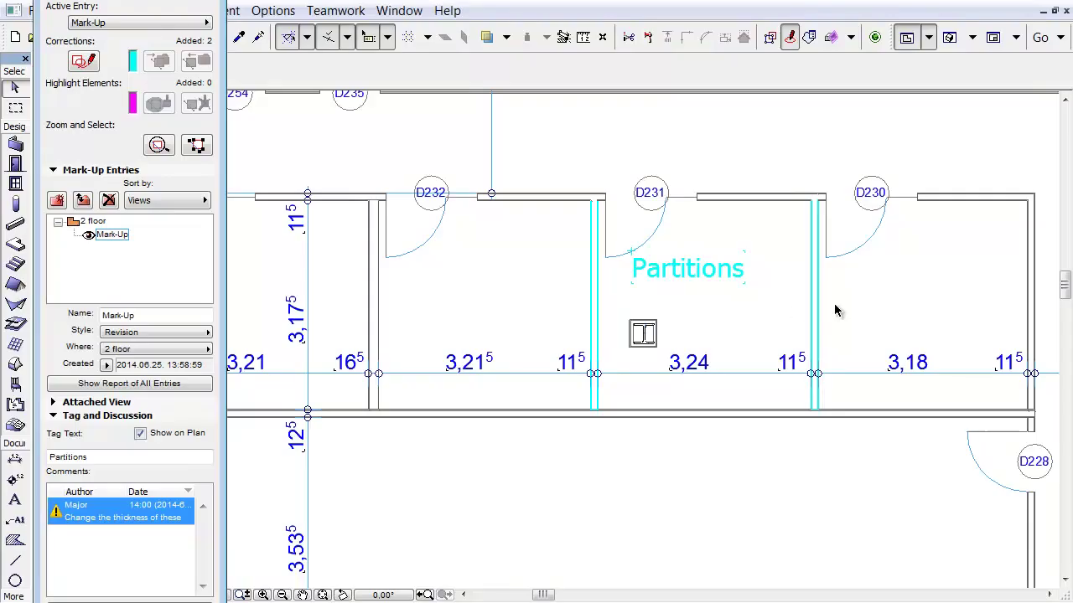
left_click(578, 292)
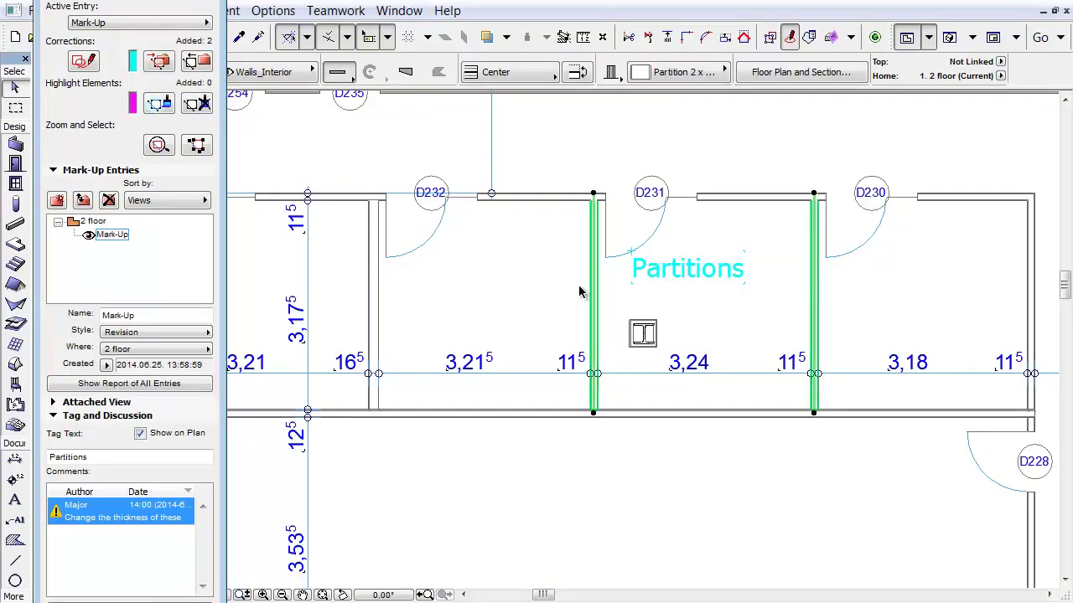
left_click(683, 73)
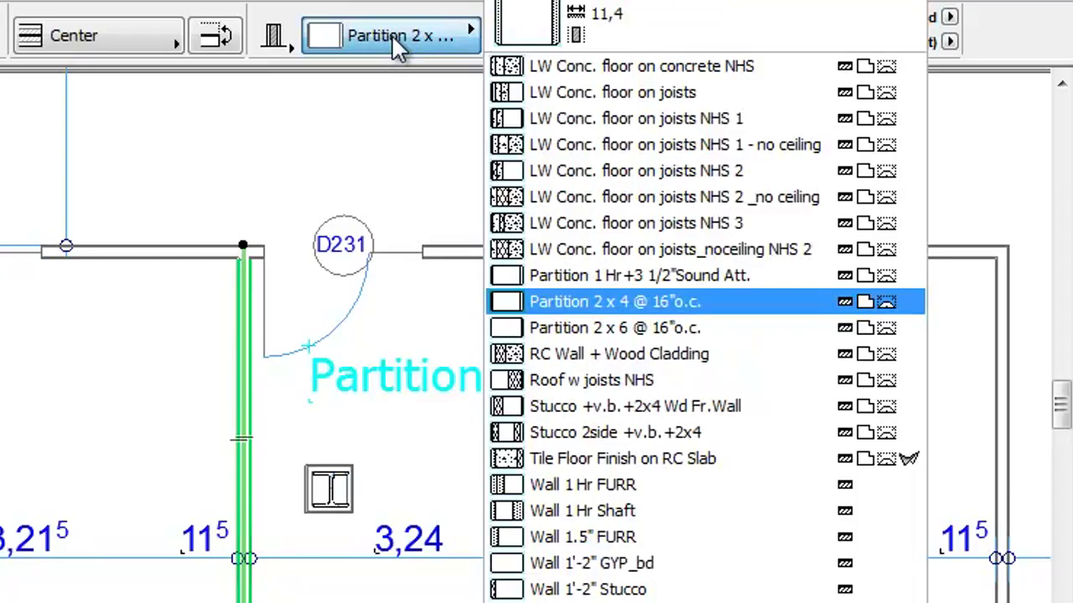
left_click(639, 327)
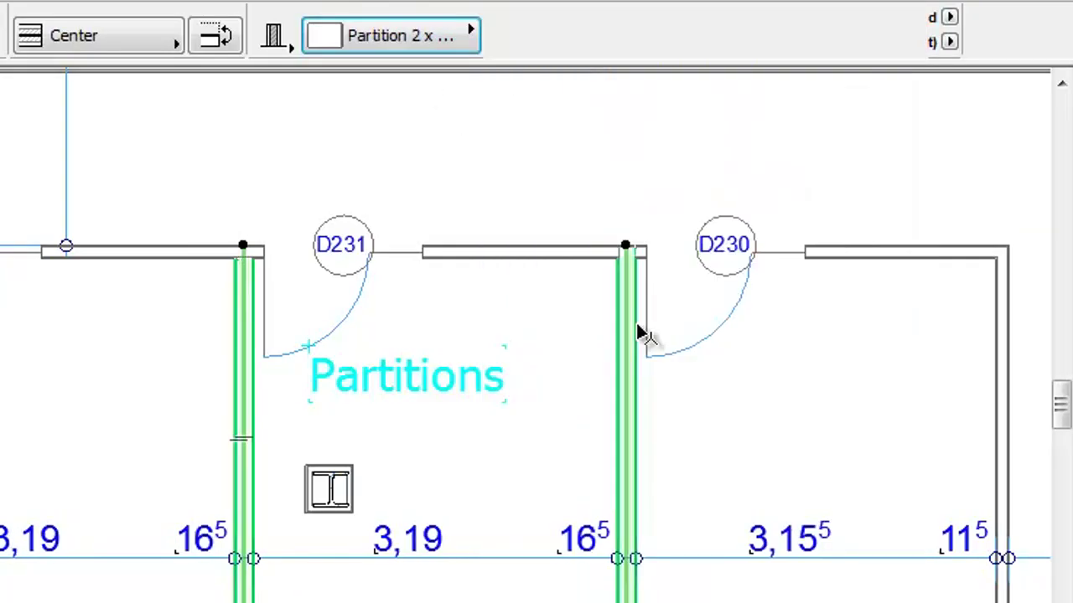
key("Escape")
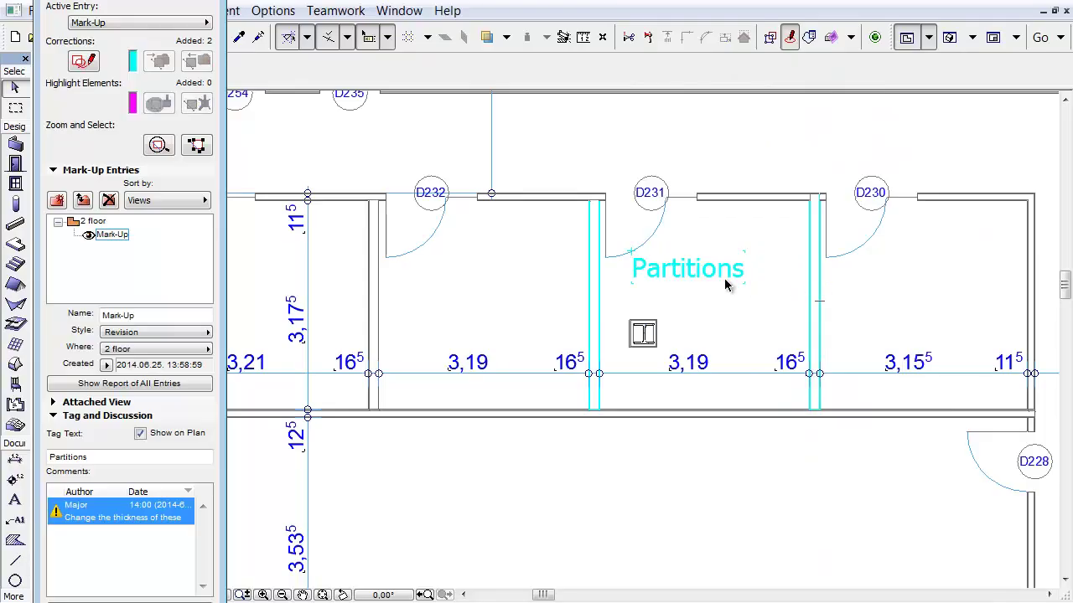
Reply in the entry's thread with a Minor comment reading 'Done'.
left_click(53, 32)
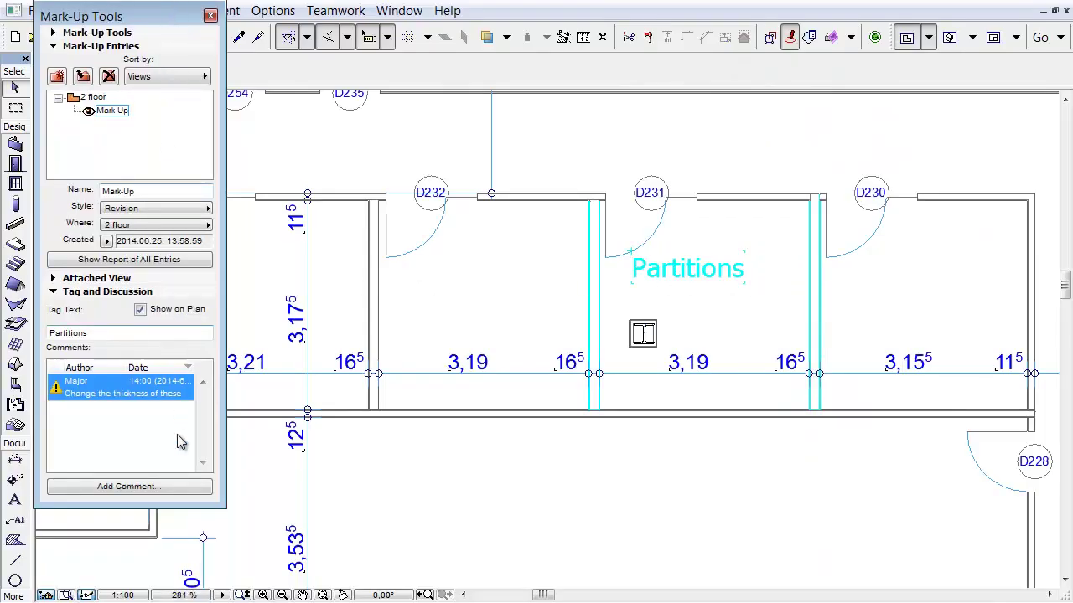
left_click(192, 491)
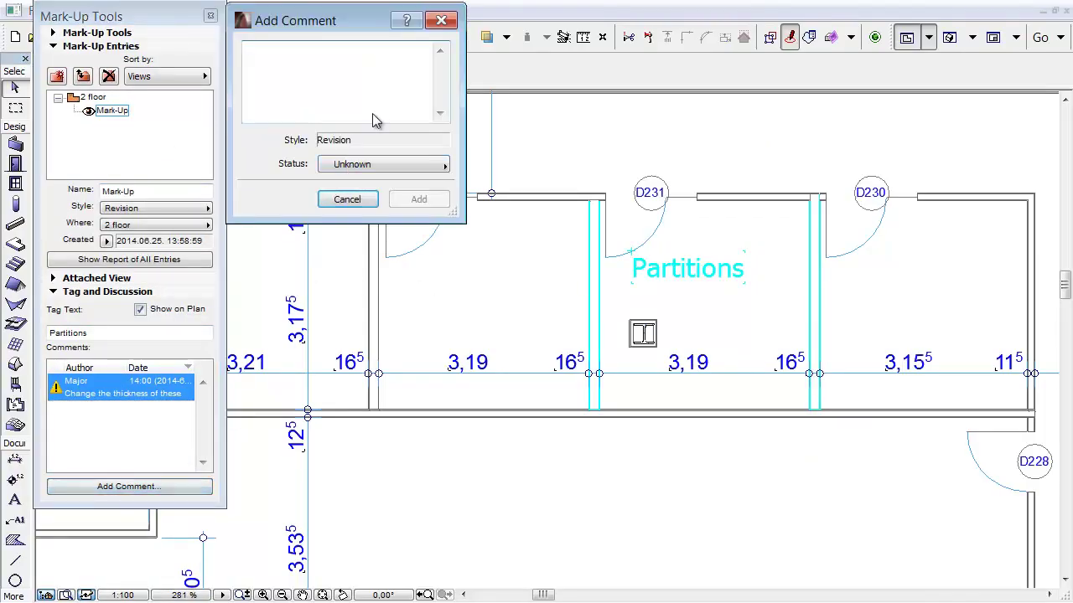
type("Do")
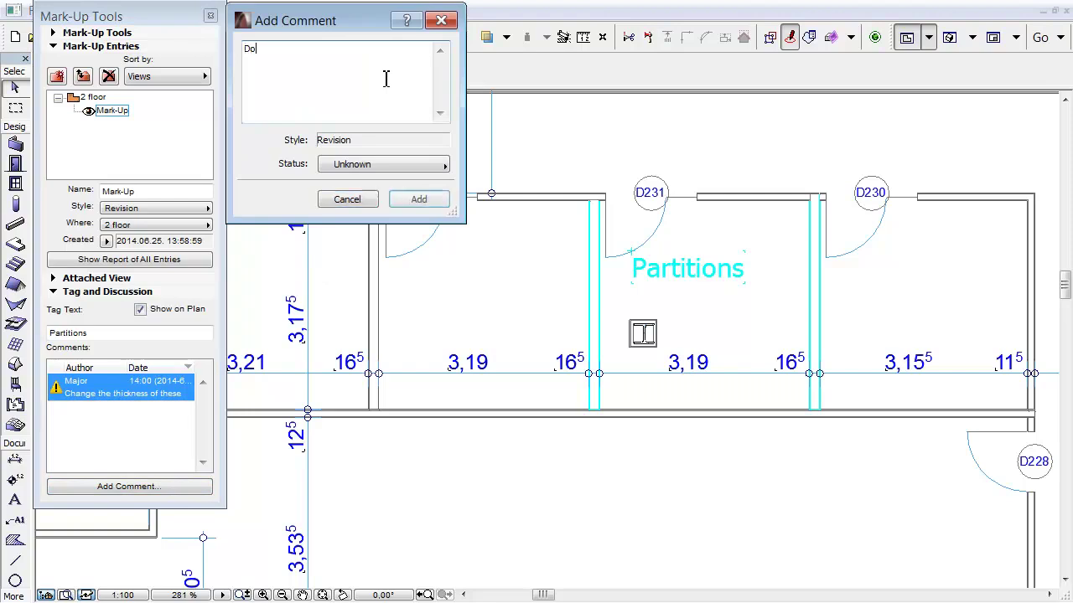
type("ne")
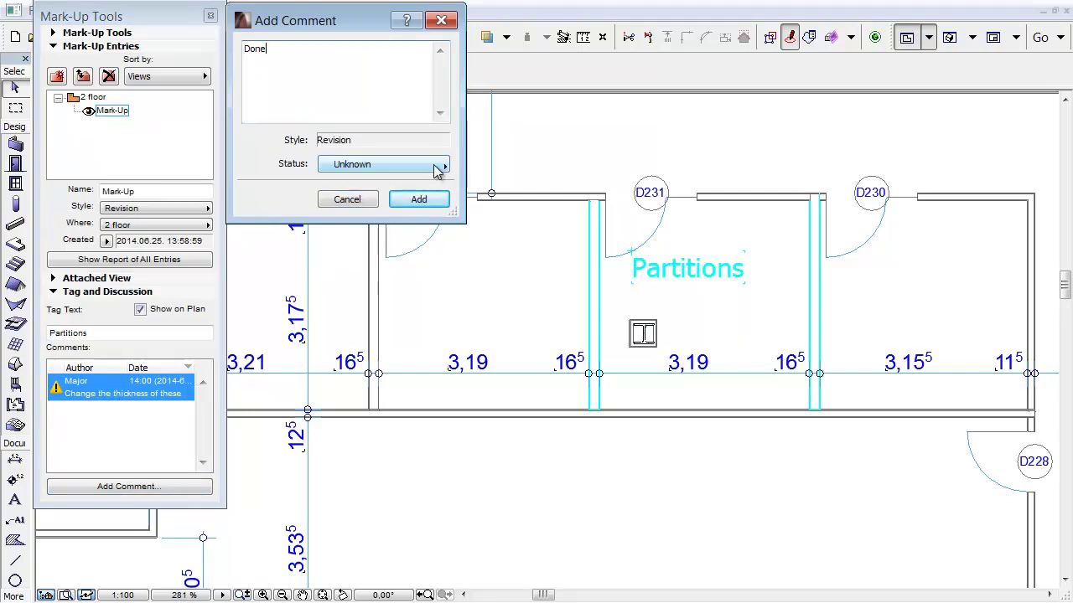
left_click(437, 201)
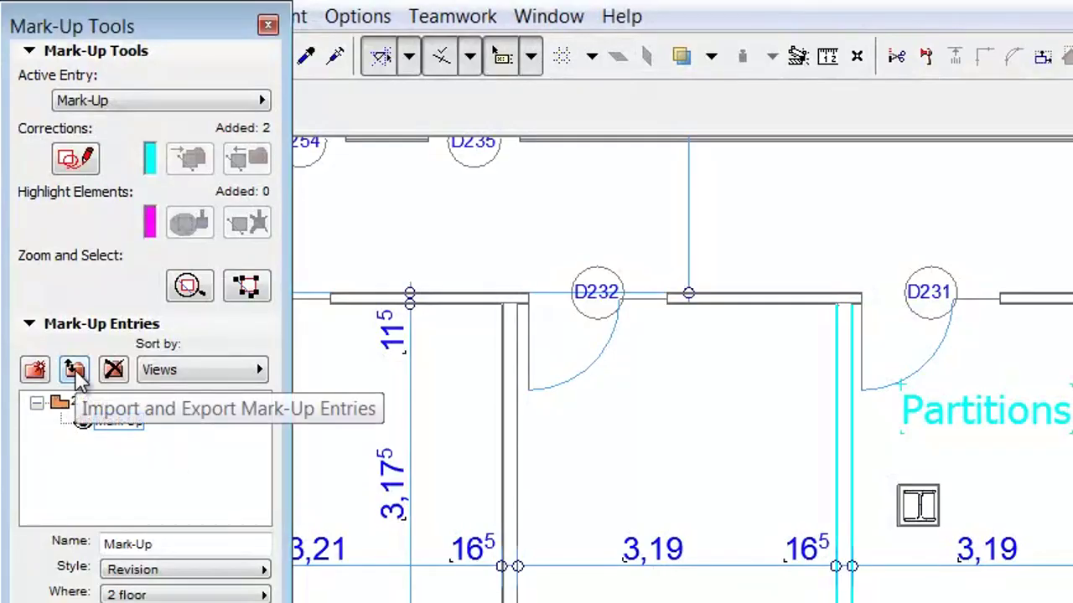
Open the Import and Export Mark-Up Entries dialog from the Mark-Up Entries section.
left_click(75, 371)
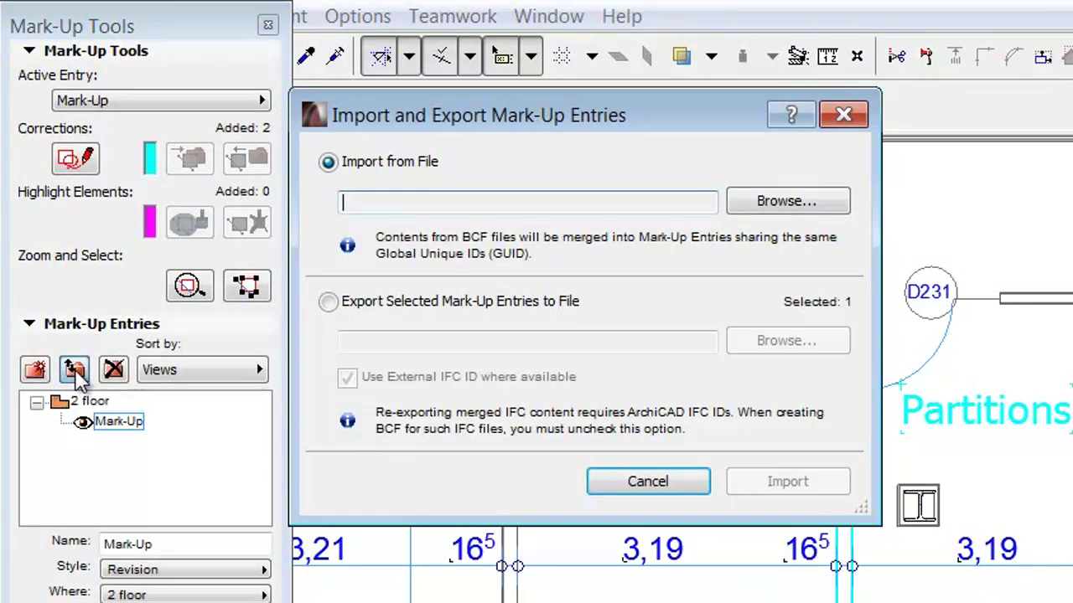